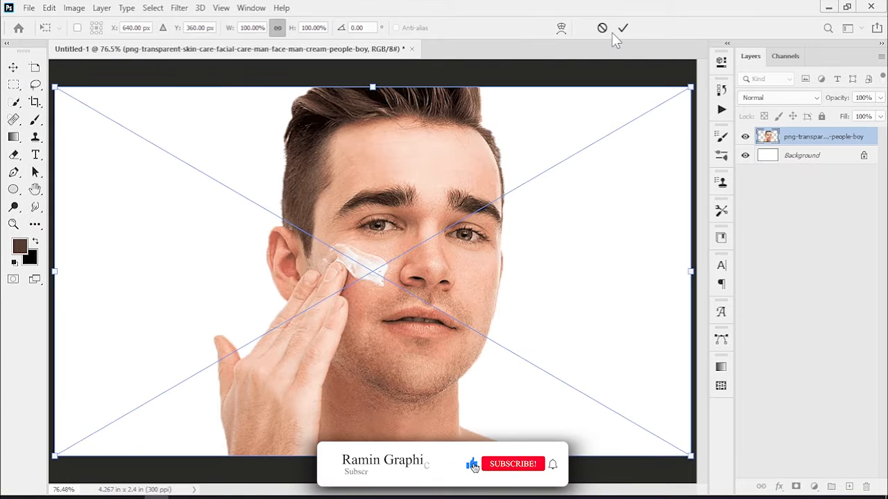
Confirm the placed portrait and add a Color Balance adjustment shifting its midtones toward red and magenta
click(622, 28)
click(803, 353)
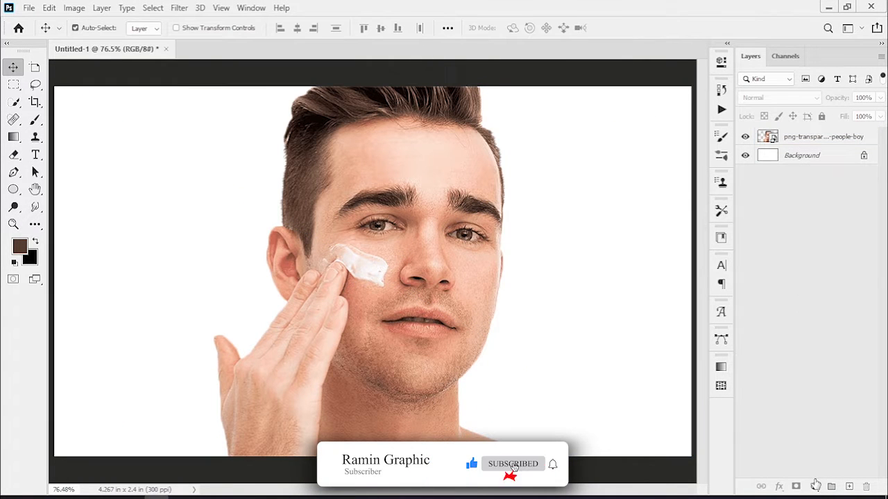
click(814, 487)
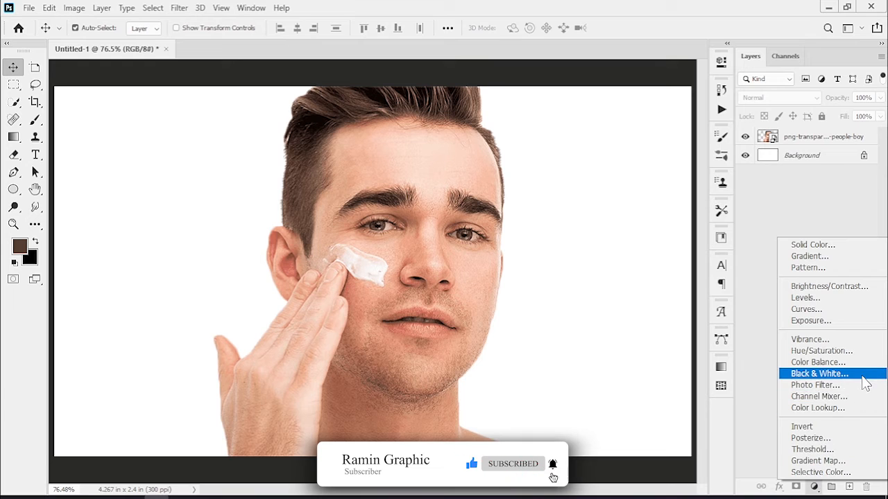
click(860, 362)
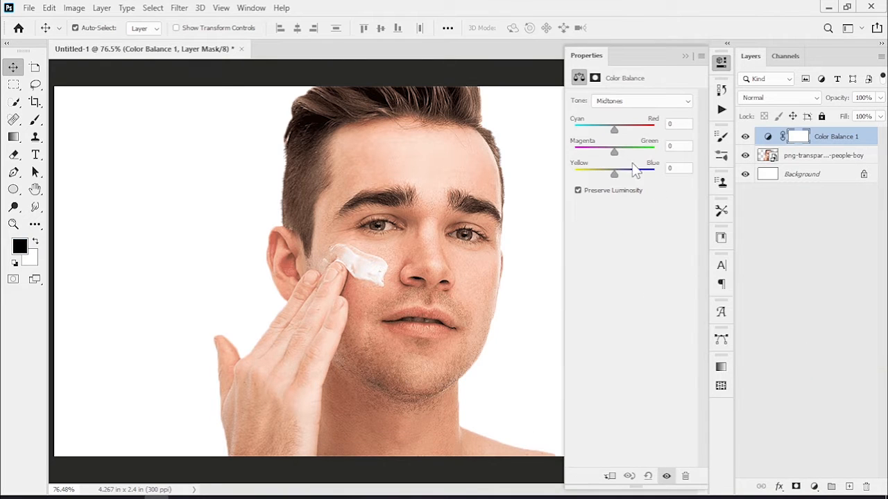
drag(613, 129, 611, 151)
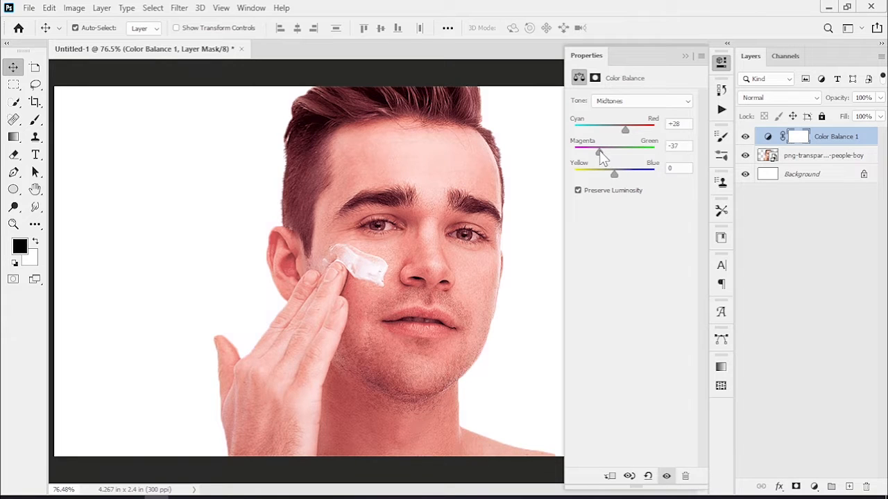
drag(625, 130, 628, 131)
click(687, 57)
click(624, 223)
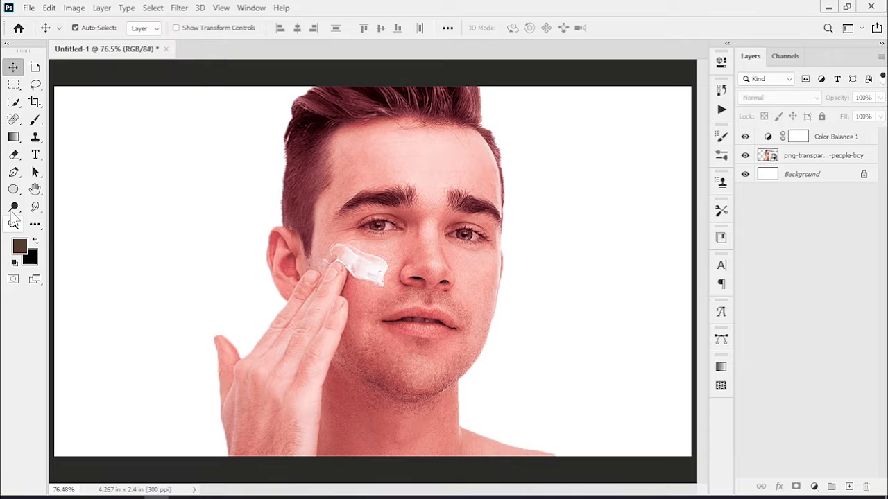
Draw a white circle about 686 px wide over the face and place its layer beneath the portrait
click(13, 189)
drag(307, 131, 559, 457)
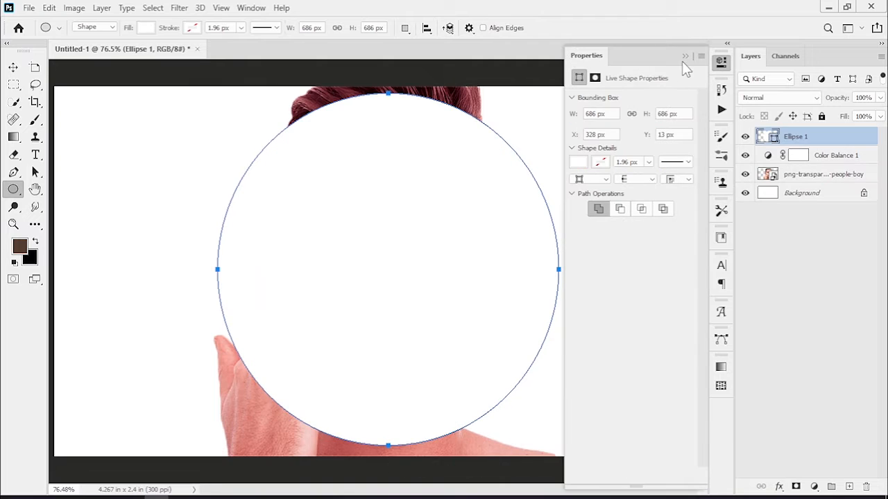
click(685, 57)
drag(831, 138, 827, 181)
Merge the Color Balance adjustment with the portrait layer and clip the result to the circle
click(825, 157)
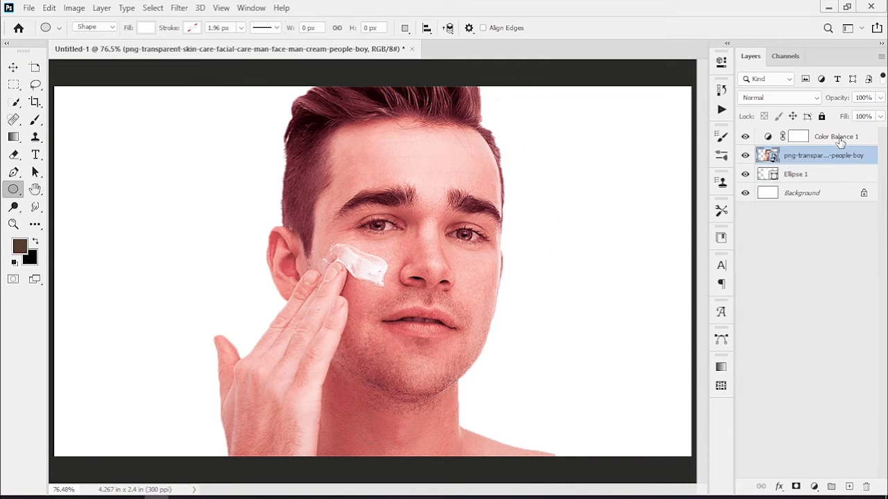
shift+click(836, 137)
right_click(836, 139)
click(738, 397)
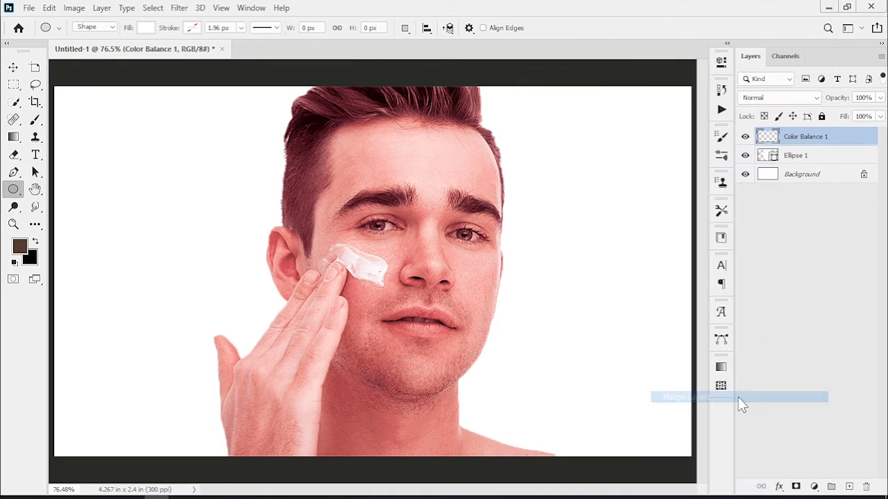
right_click(807, 139)
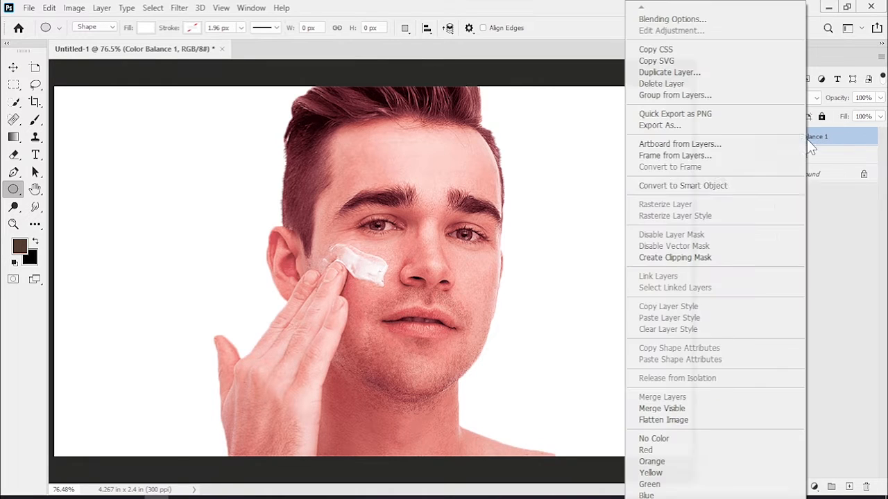
click(727, 258)
Change the circle's fill to a pale pink that matches the tinted portrait
click(13, 66)
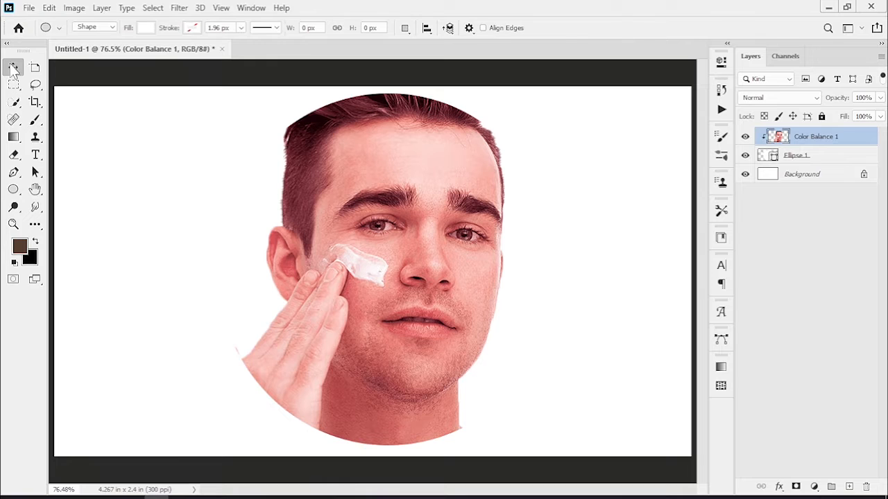
click(826, 159)
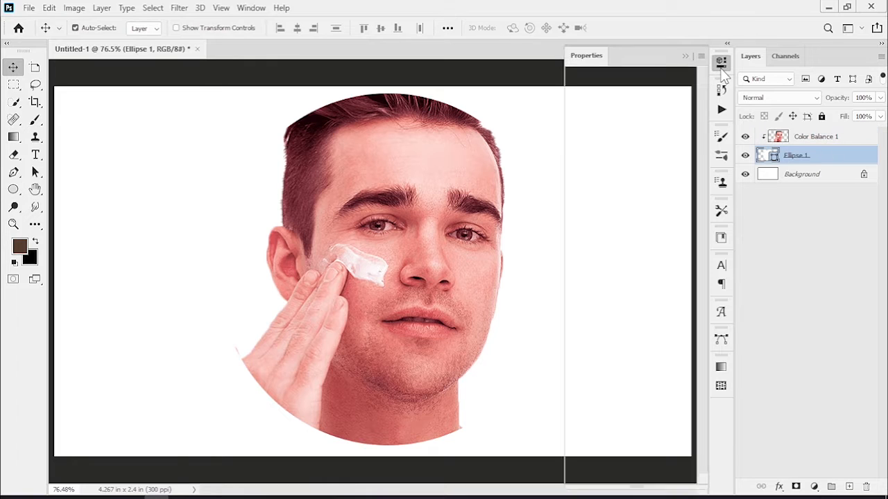
click(721, 61)
click(577, 162)
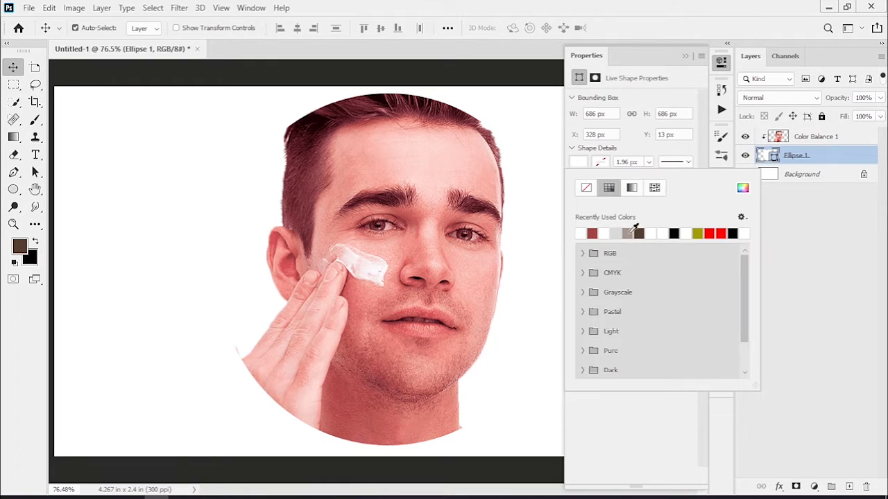
click(631, 230)
click(613, 233)
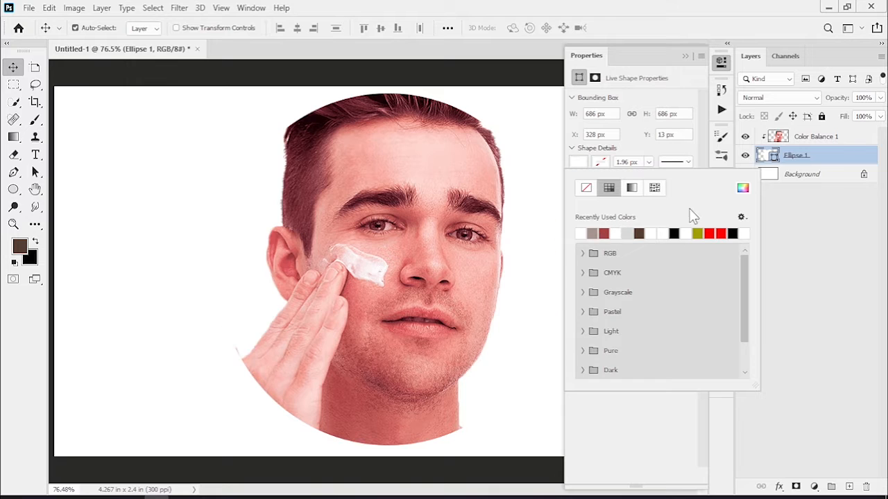
click(742, 188)
click(545, 235)
drag(546, 234, 548, 231)
click(853, 213)
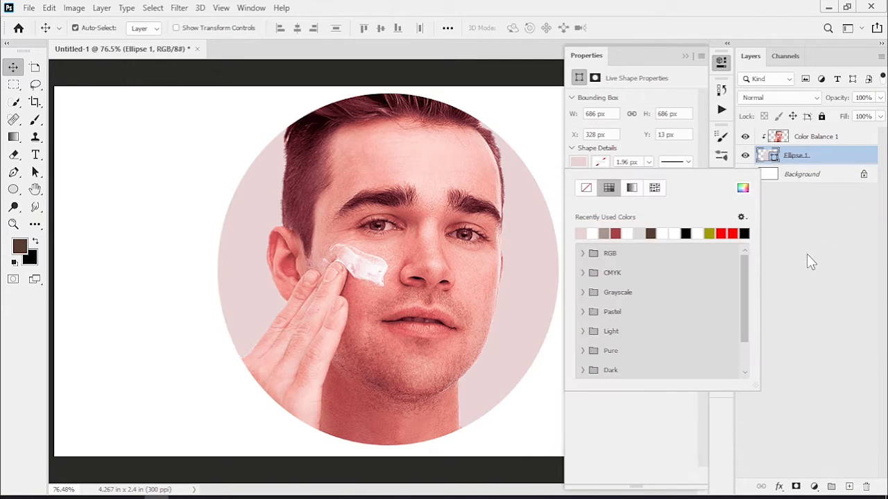
click(686, 57)
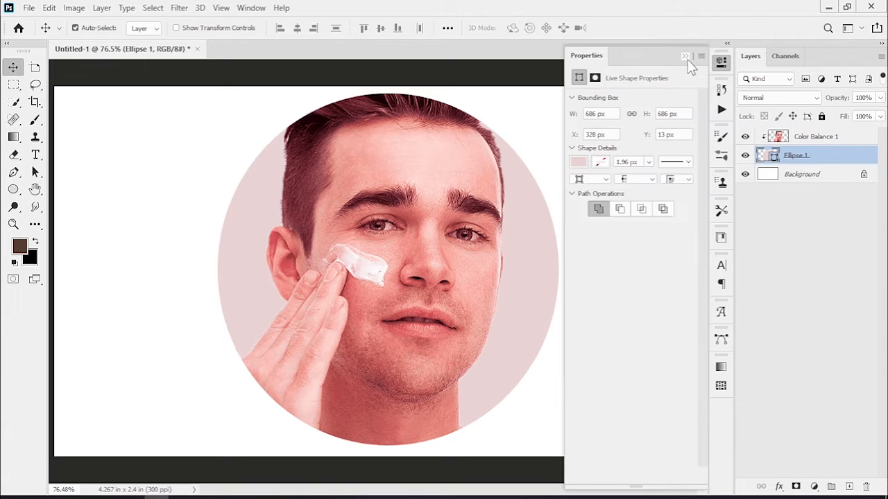
Nudge the portrait slightly down inside the circle and move portrait and circle together to the right side of the canvas
drag(444, 205, 447, 214)
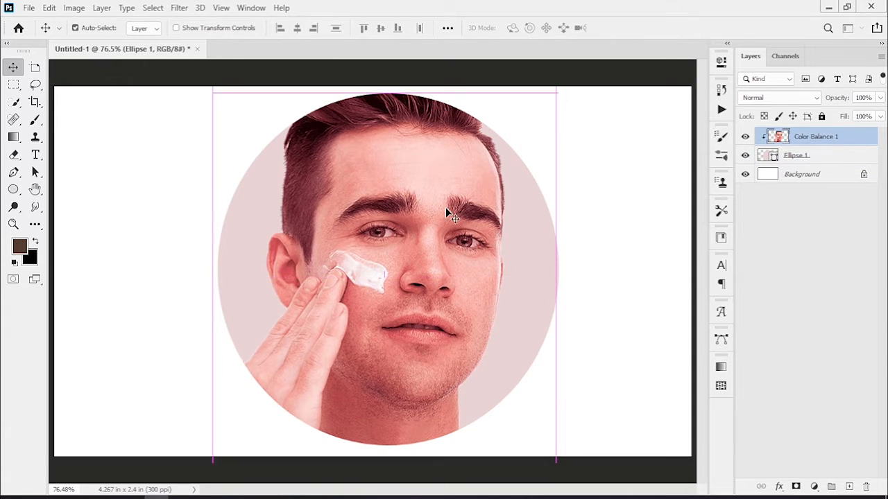
shift+click(820, 154)
drag(394, 224, 514, 224)
key(z)
drag(529, 254, 418, 261)
click(12, 67)
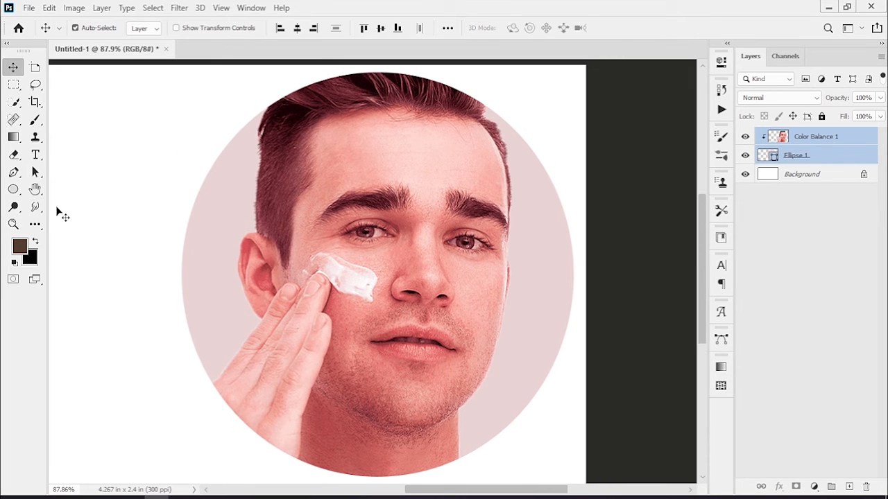
Draw six white horizontal and slanted lines, 8 px in weight, across the circle and nudge the Shape 2 lines slightly up
click(14, 190)
click(64, 239)
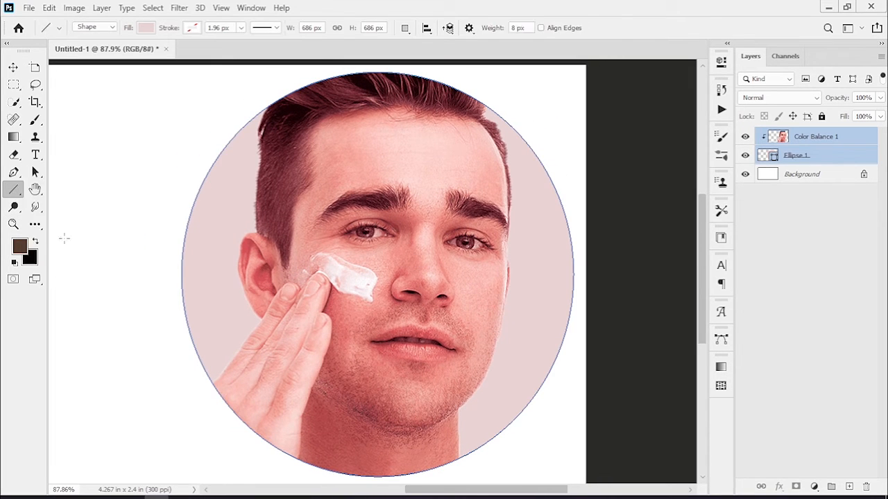
click(810, 137)
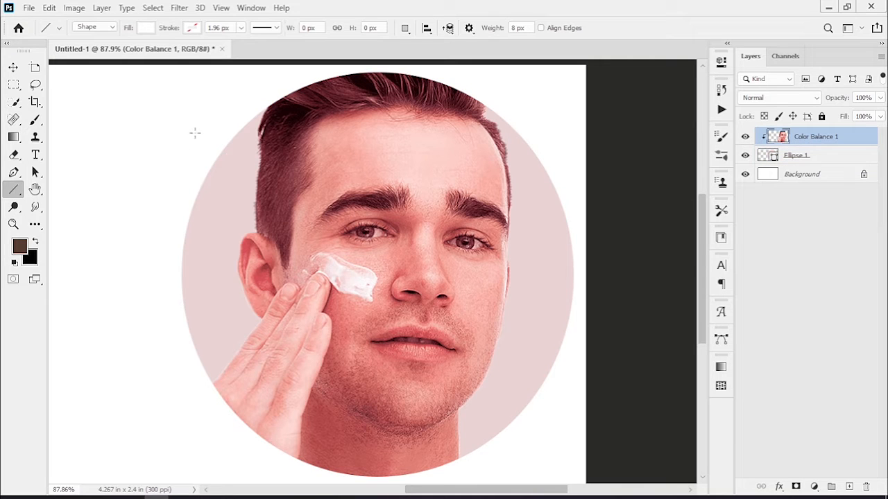
drag(195, 131, 559, 131)
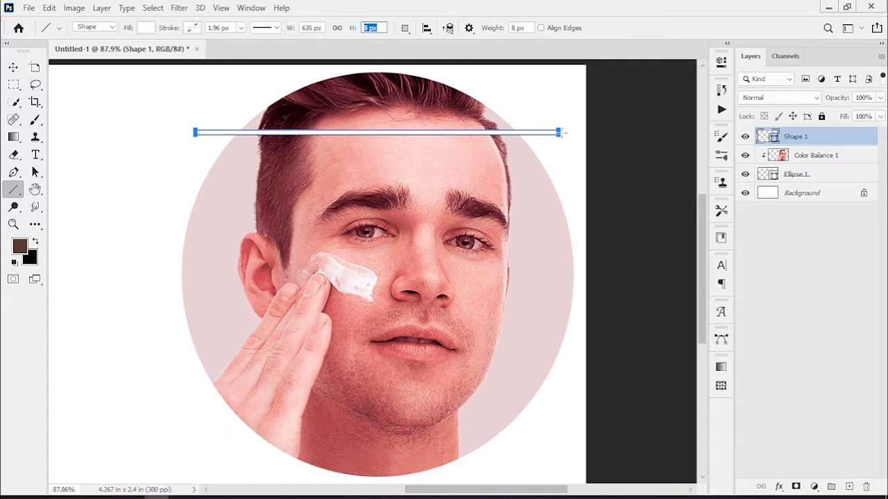
drag(561, 132, 547, 434)
drag(555, 376, 226, 449)
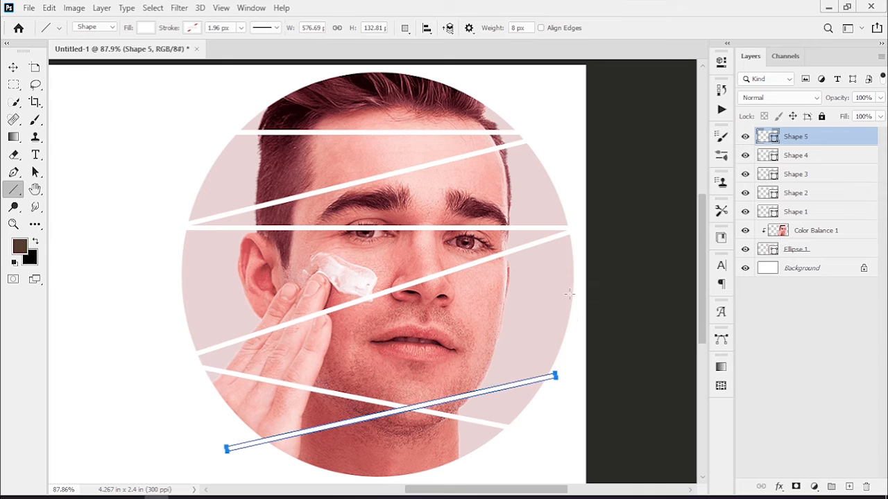
click(13, 67)
drag(415, 228, 412, 222)
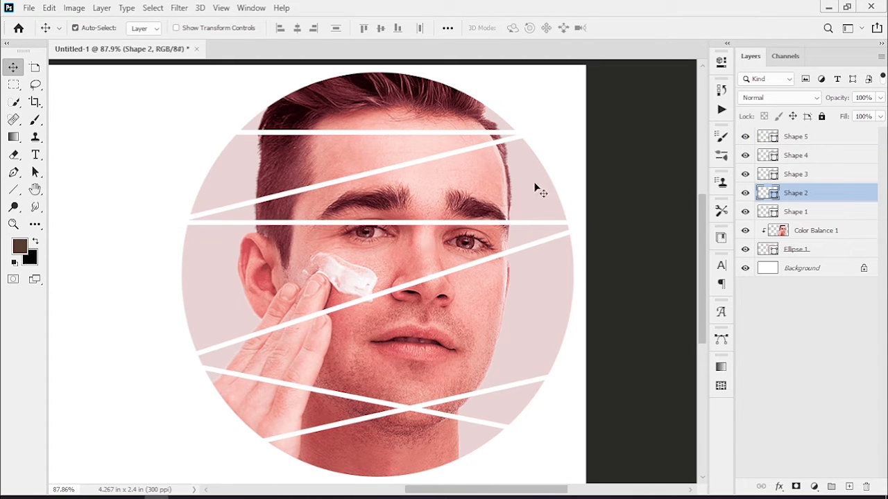
Group the five line layers and lower the group's opacity to 83%
click(666, 173)
click(827, 212)
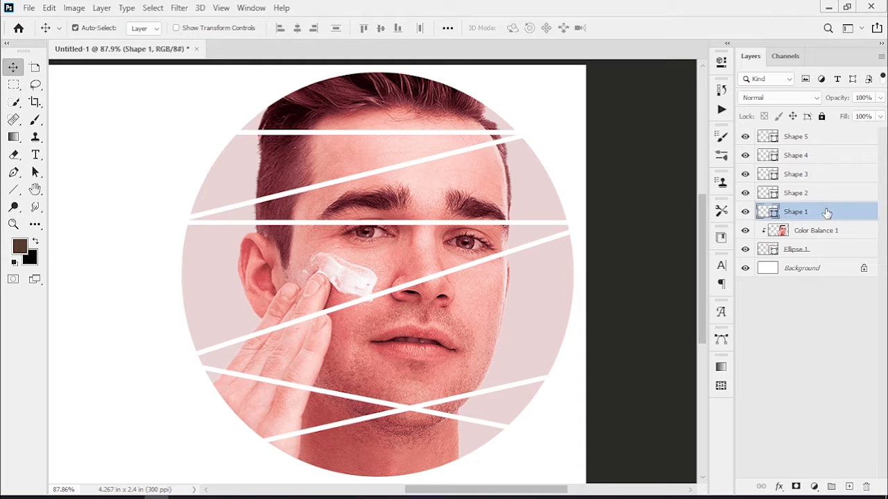
shift+click(827, 142)
key(ctrl+g)
drag(846, 102, 837, 99)
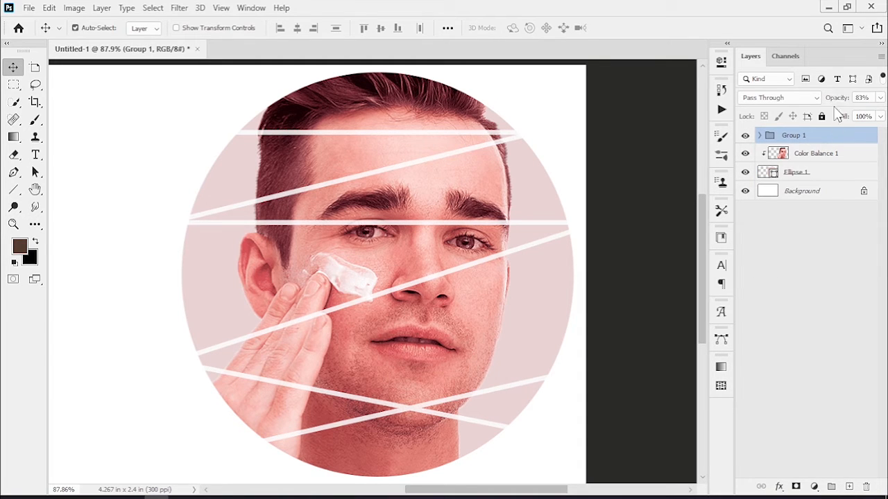
click(814, 265)
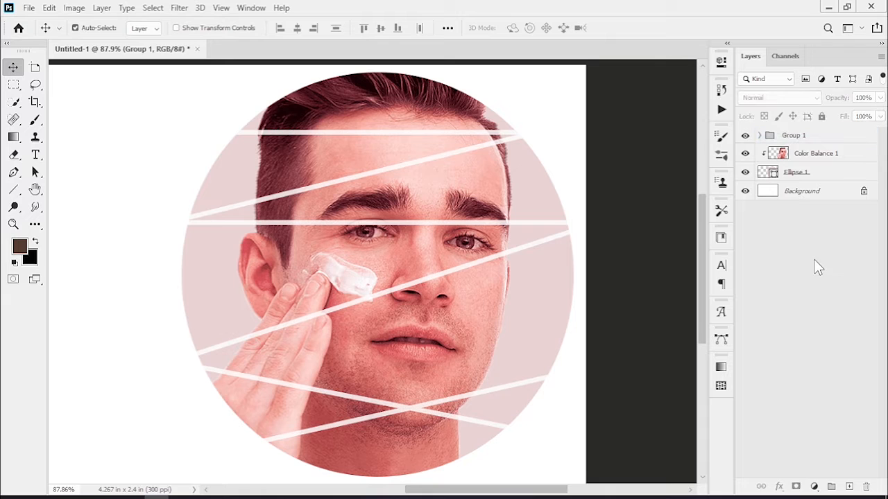
Add the text "50%" in 21 pt Carter One and position it over the chin below the mouth
click(35, 154)
click(375, 365)
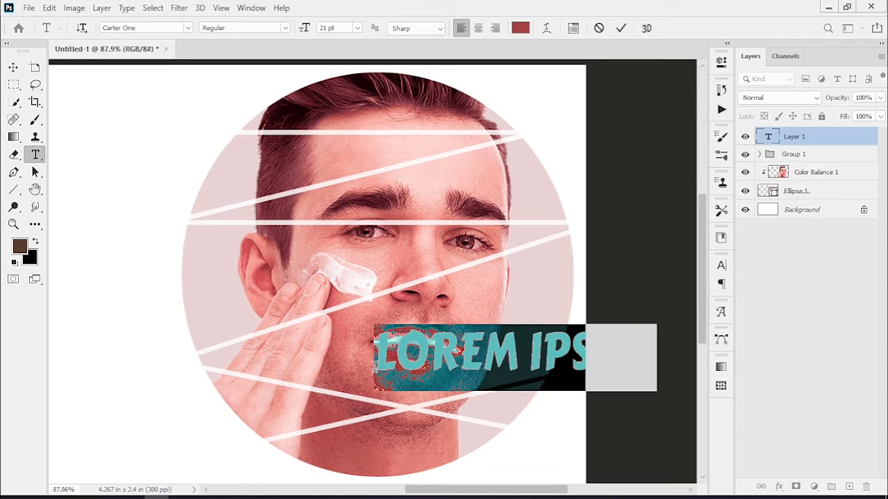
text(50)
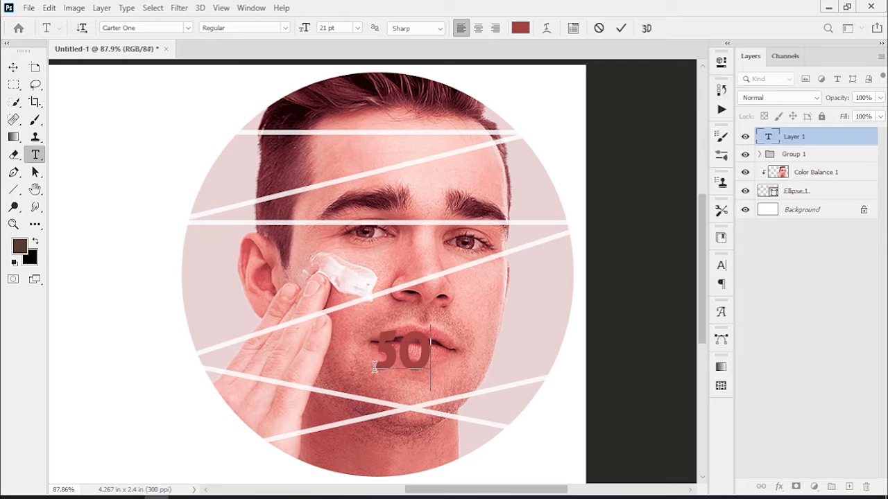
text(%)
click(13, 67)
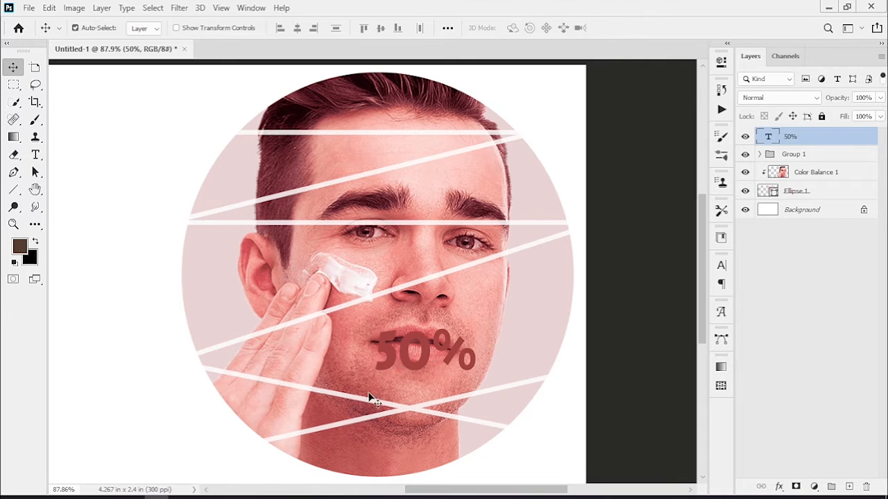
drag(425, 359, 407, 390)
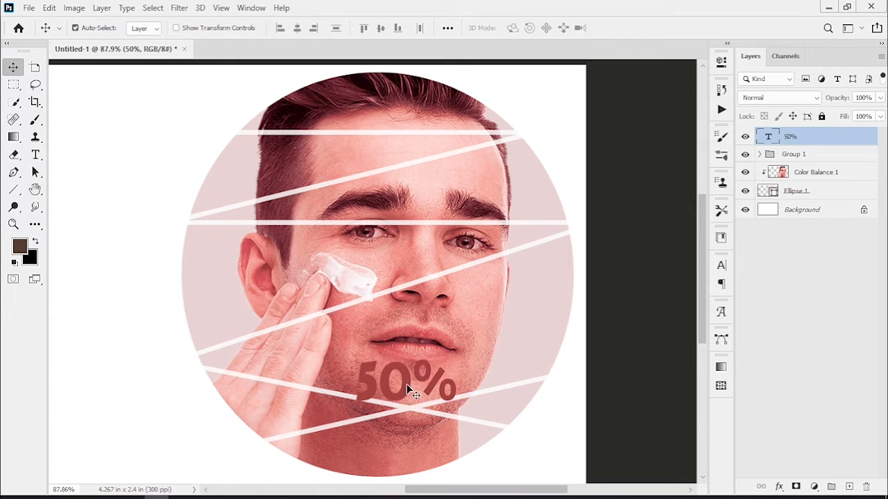
Change the "50%" text color to a brighter red
click(721, 265)
click(680, 348)
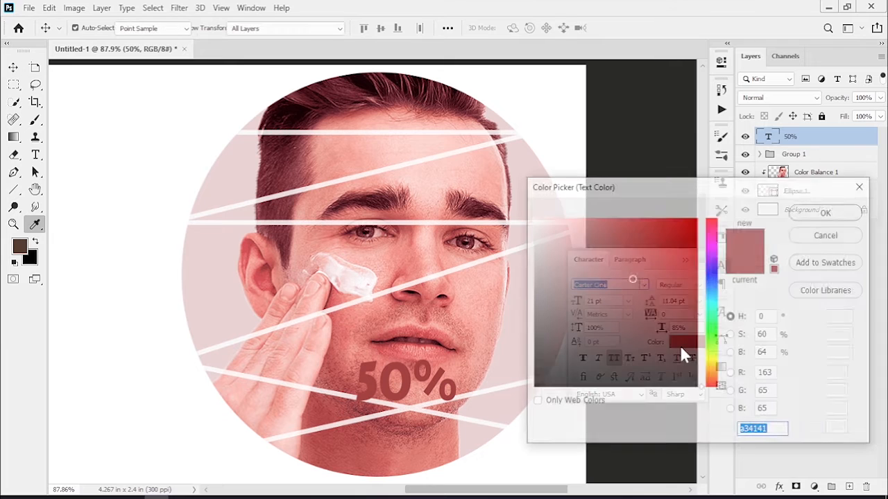
mouse_move(642, 304)
mouse_down()
mouse_move(618, 275)
mouse_move(632, 283)
mouse_move(630, 248)
mouse_move(643, 255)
mouse_up()
click(798, 211)
click(722, 265)
Apply a white 5 px outside stroke to the "50%" text layer
double_click(808, 143)
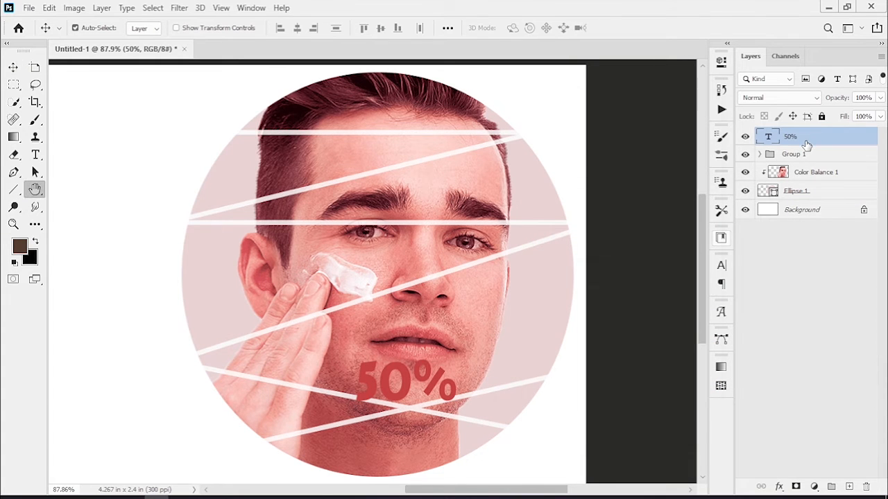
drag(387, 104, 665, 93)
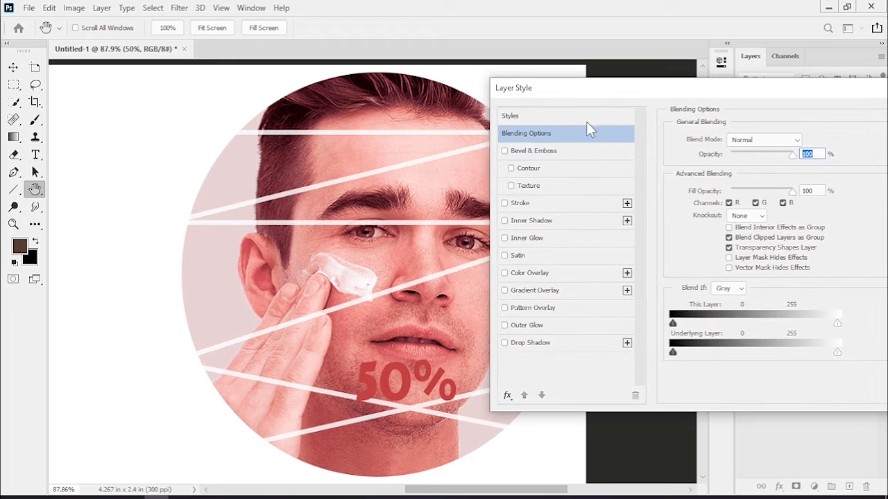
click(520, 202)
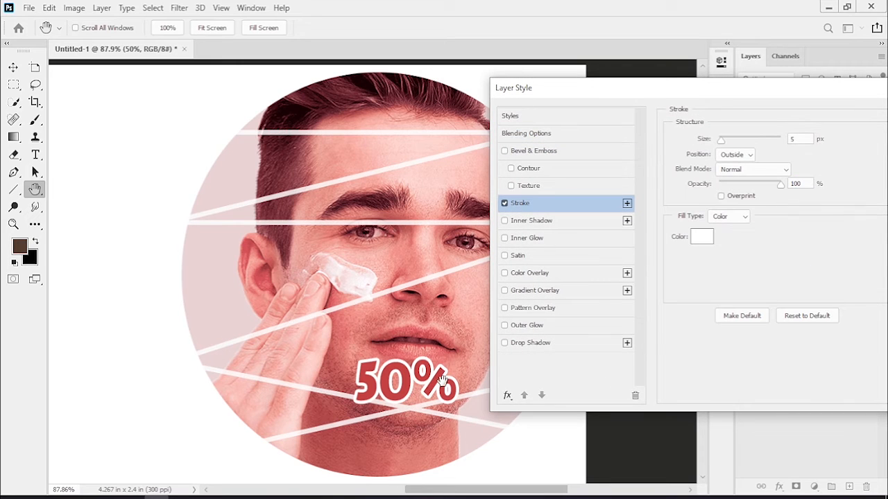
drag(714, 90, 550, 114)
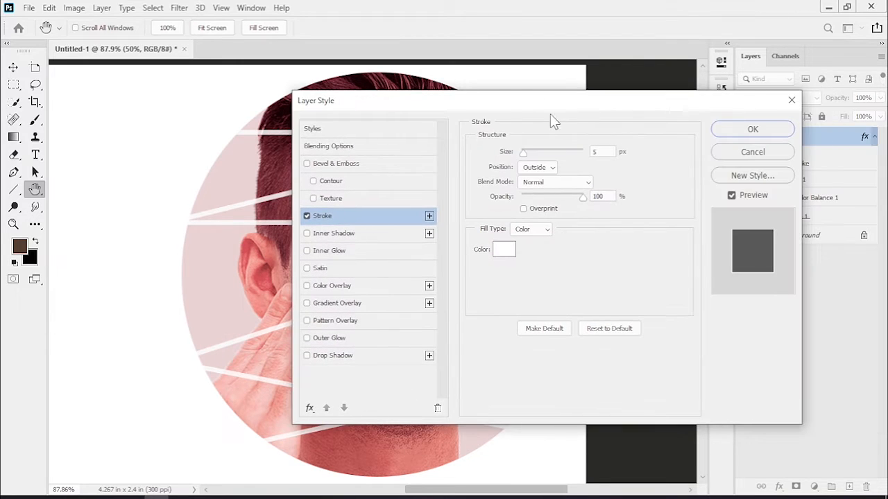
click(750, 130)
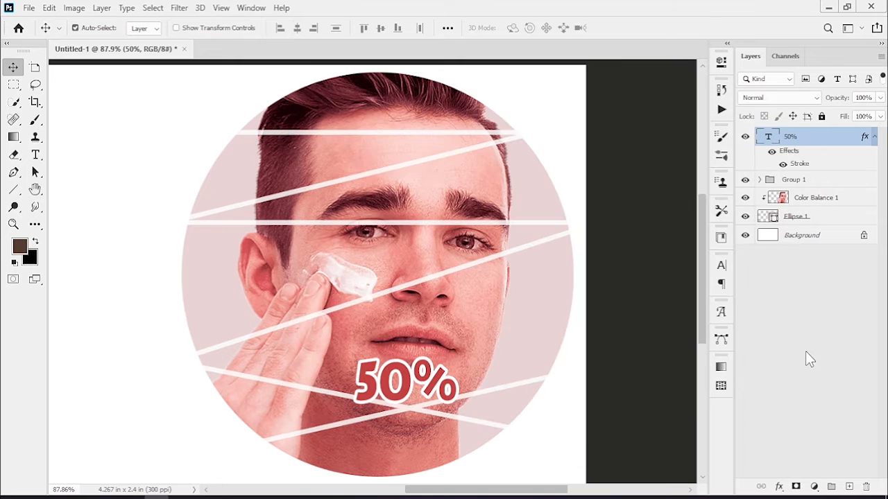
Nudge the "50%" text slightly up and add the text "Discount" directly below it
drag(411, 386, 410, 375)
click(35, 155)
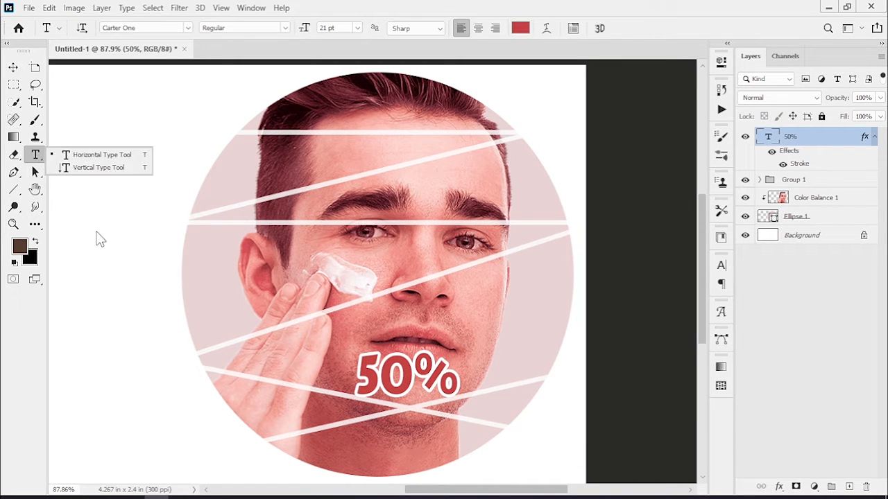
click(346, 404)
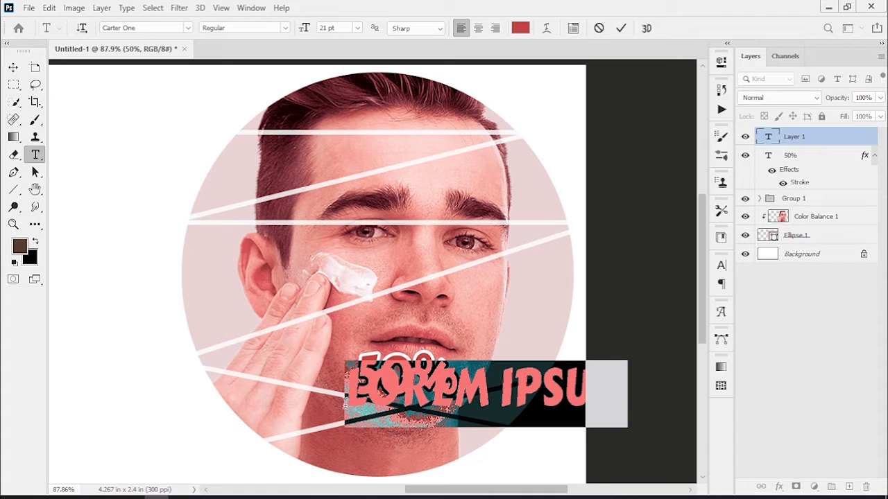
text(pr)
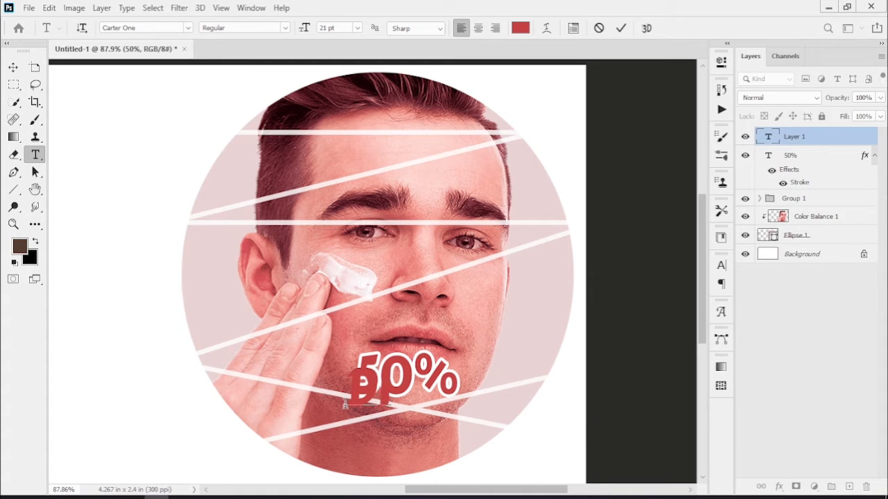
text(e)
text(COU)
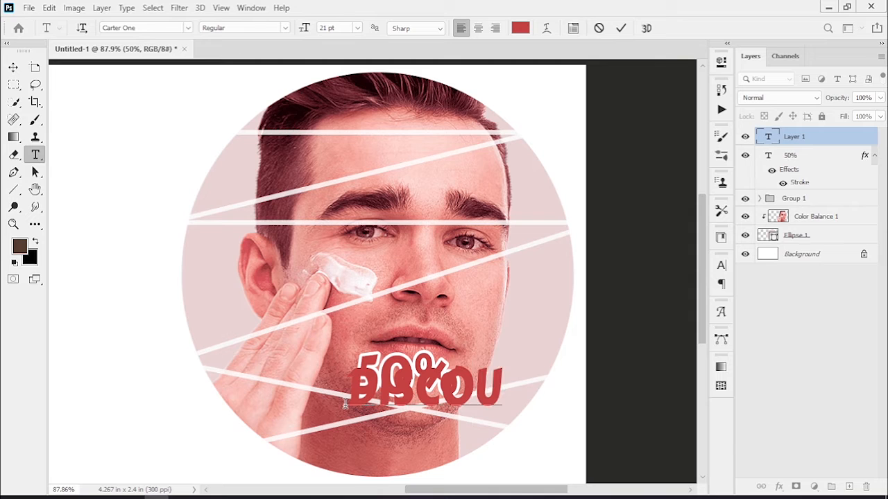
text(NT)
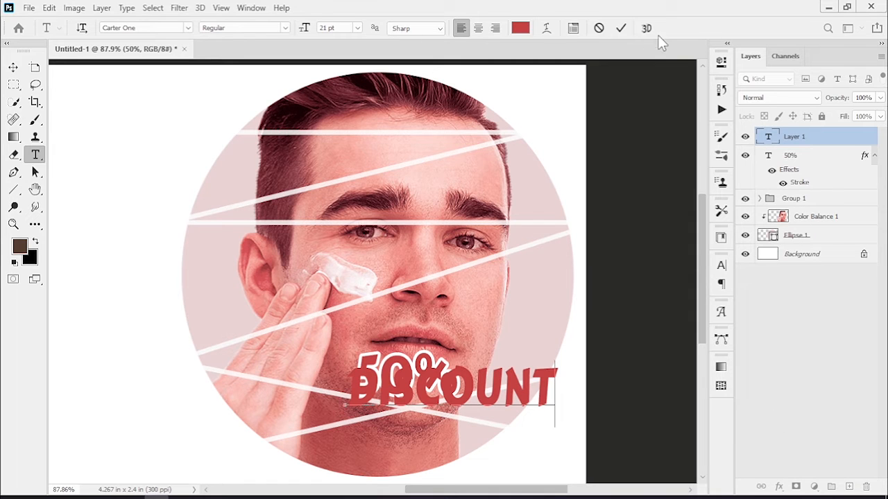
click(621, 28)
click(14, 69)
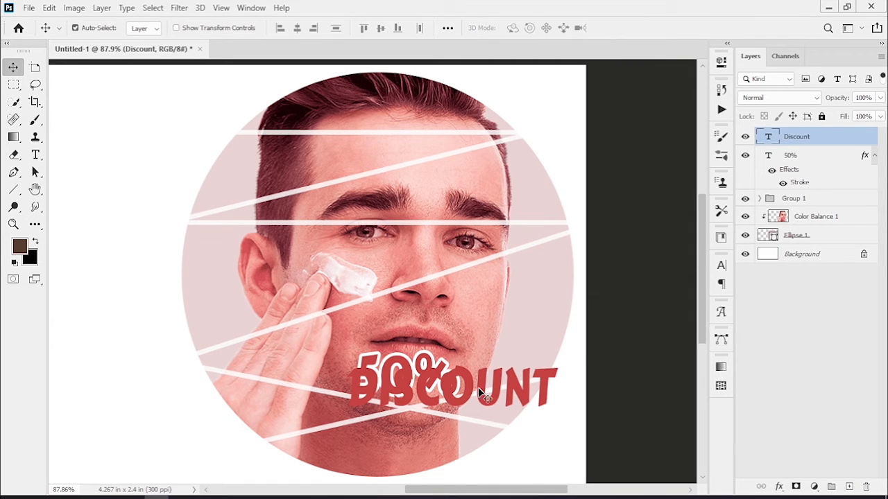
drag(507, 402, 455, 437)
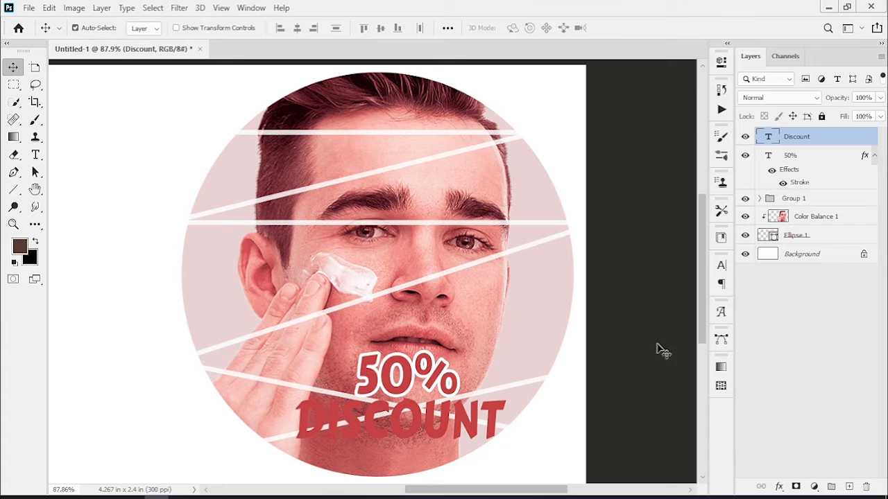
Change the "Discount" text to the Eras Demi ITC font and color it white
click(720, 267)
click(643, 285)
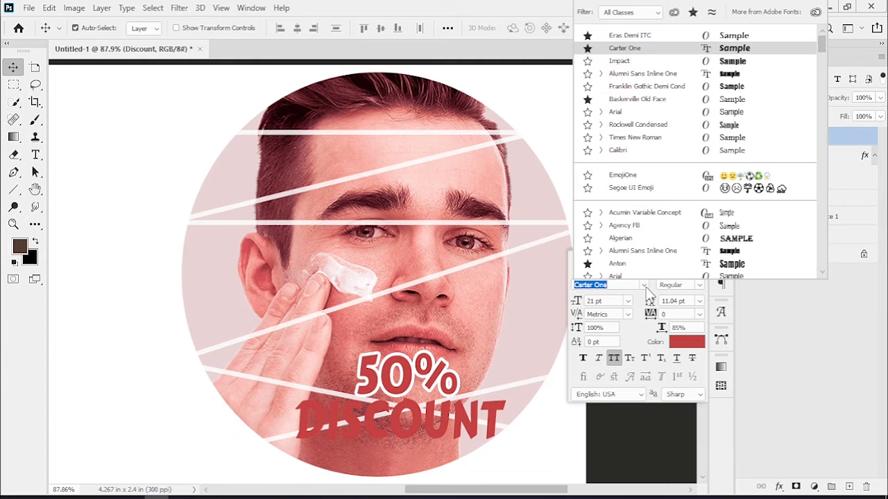
click(631, 36)
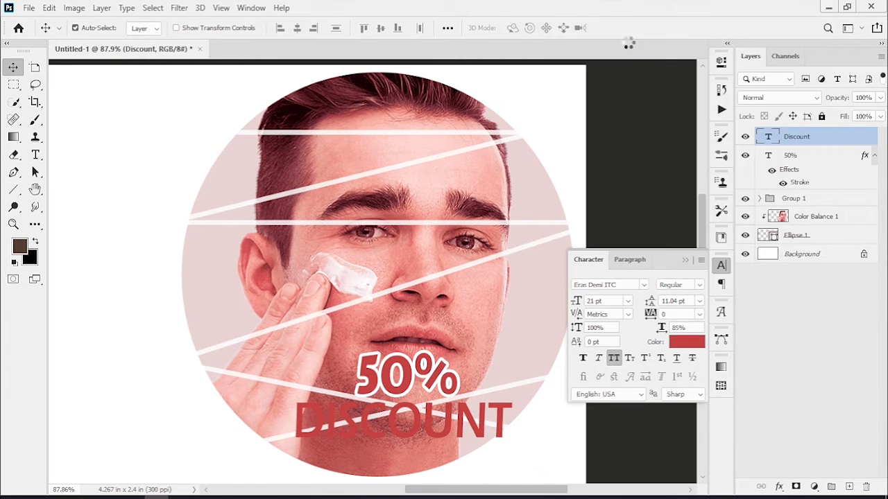
click(682, 343)
drag(680, 340, 532, 218)
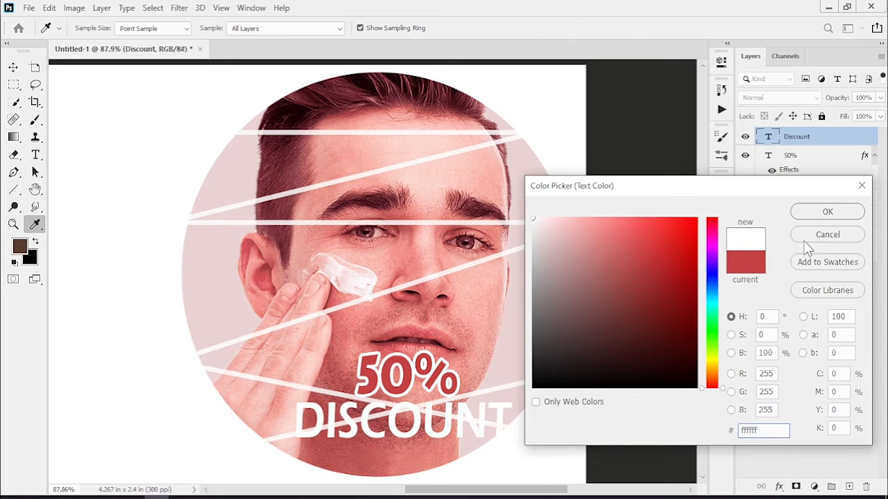
click(821, 214)
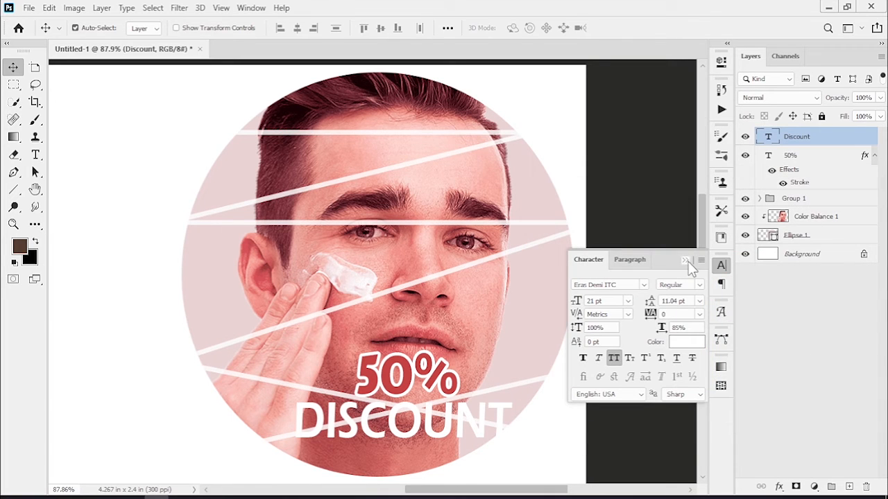
click(687, 261)
Apply a black drop shadow to the "Discount" text layer with 80% opacity, 0 px distance, 14% spread and 18 px size
double_click(830, 142)
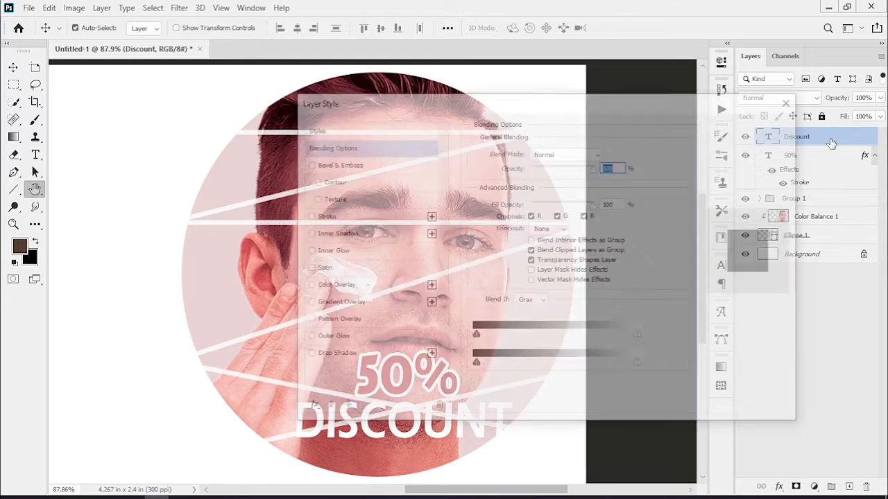
drag(438, 108, 622, 100)
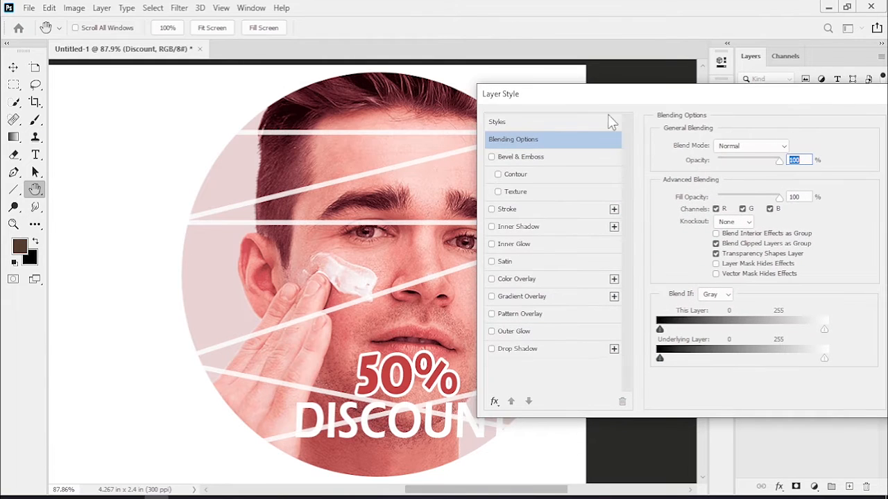
click(492, 350)
click(526, 352)
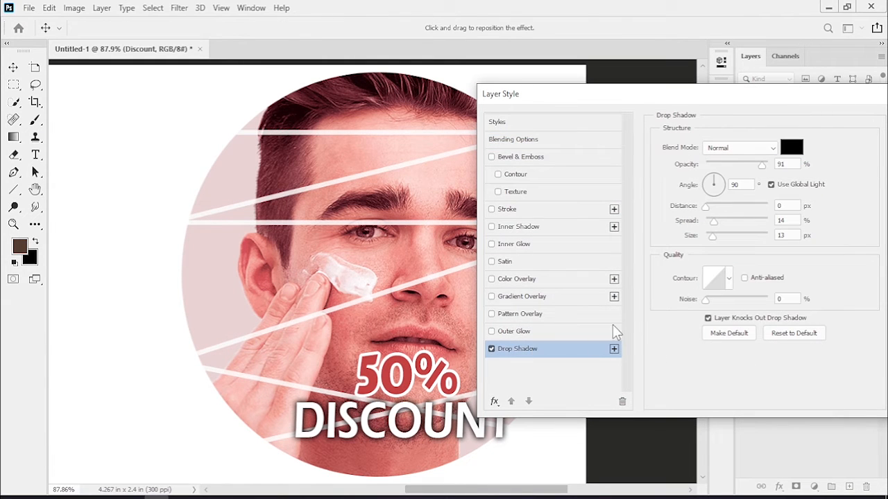
drag(762, 168, 753, 179)
click(715, 236)
drag(734, 98, 486, 111)
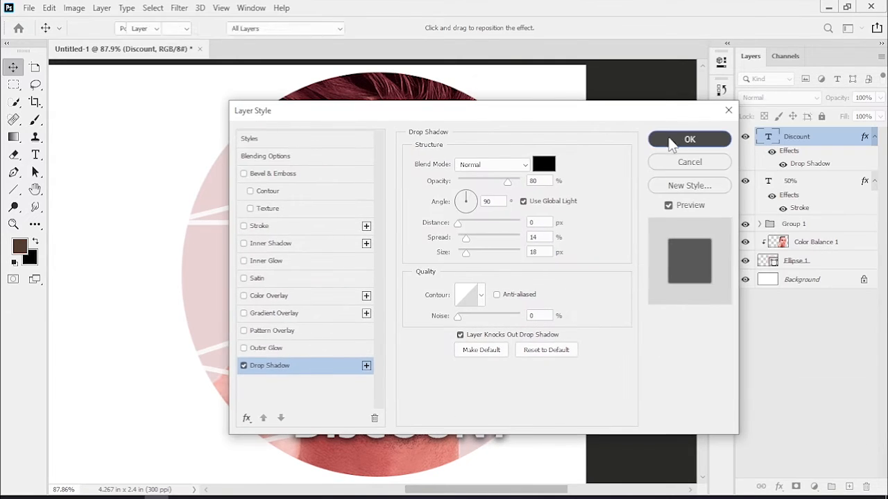
click(687, 140)
Move the "Discount" text up so it overlaps the lower part of the "50%" text
mouse_move(431, 421)
mouse_down()
mouse_move(438, 407)
mouse_move(423, 408)
mouse_up()
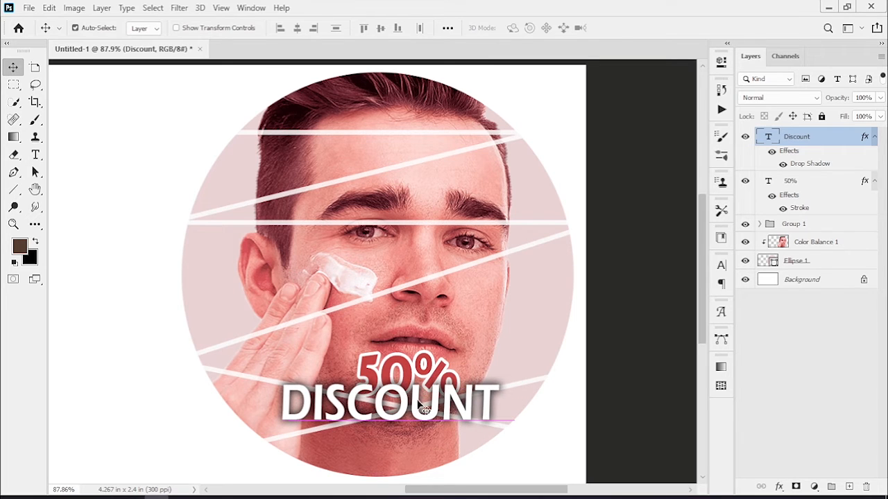
click(409, 374)
click(419, 406)
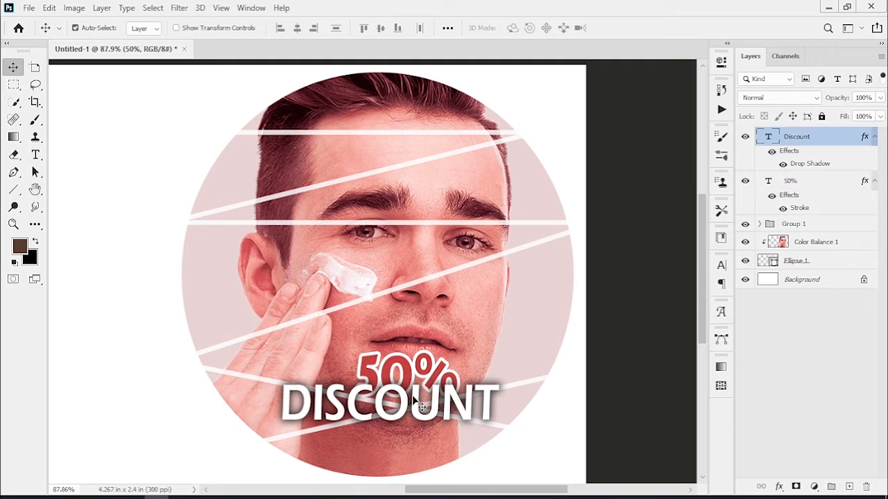
drag(419, 407, 420, 409)
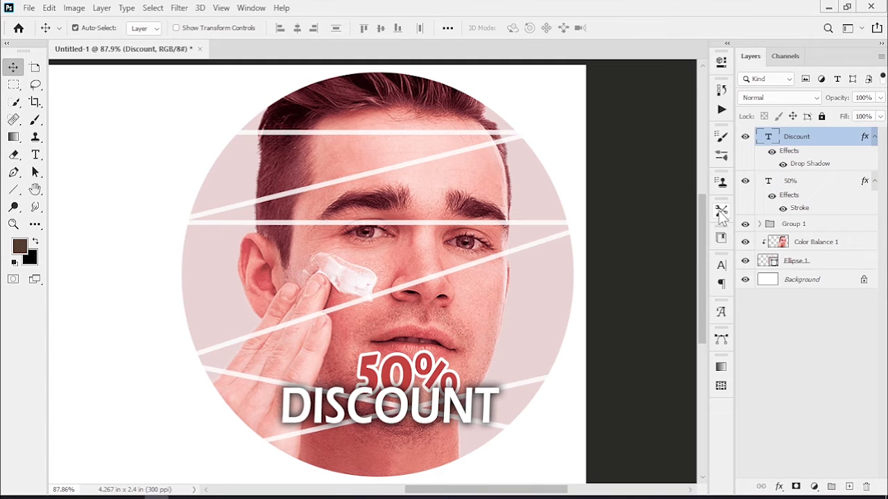
Make the "Discount" text faux bold, nudge it slightly right and deselect the layer
click(722, 266)
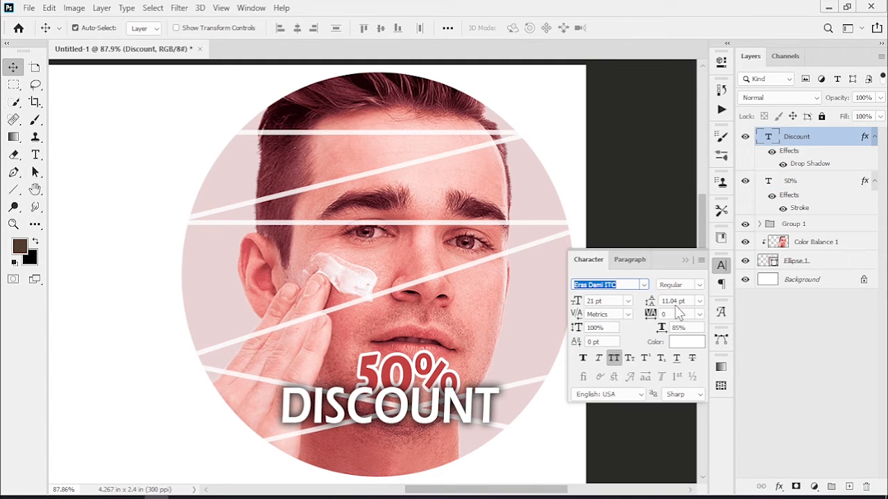
click(583, 359)
click(585, 359)
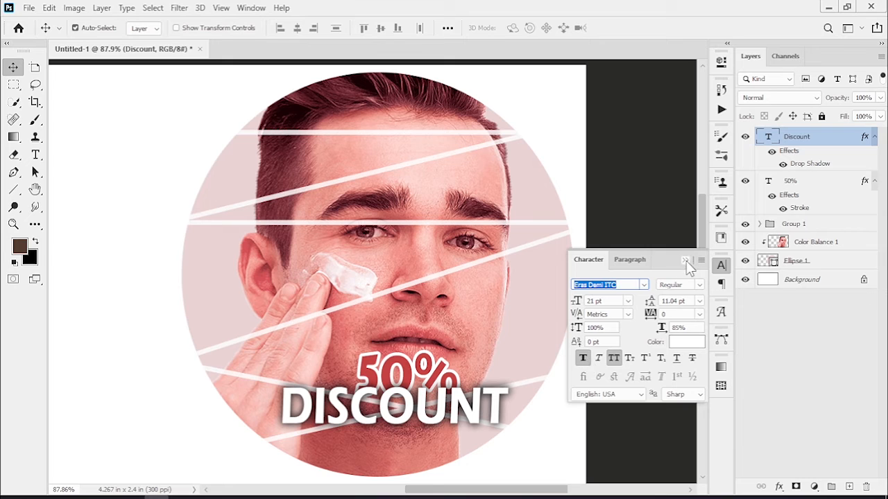
click(686, 260)
click(721, 266)
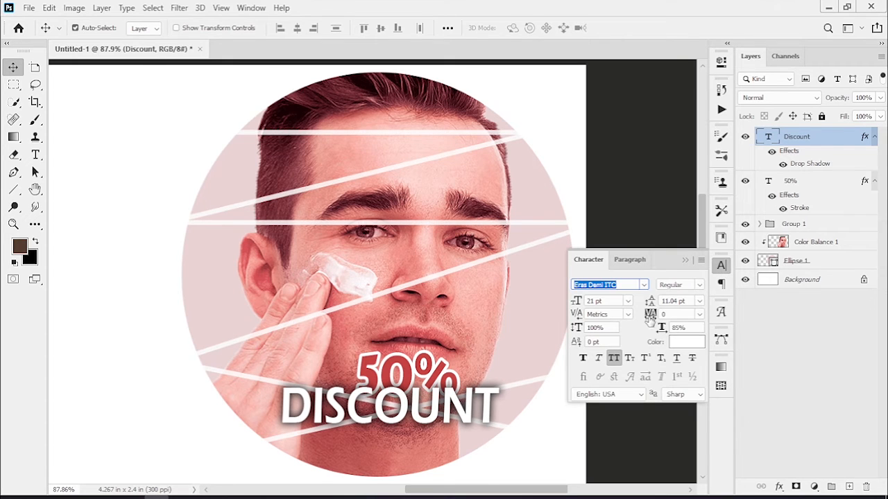
click(583, 358)
click(686, 261)
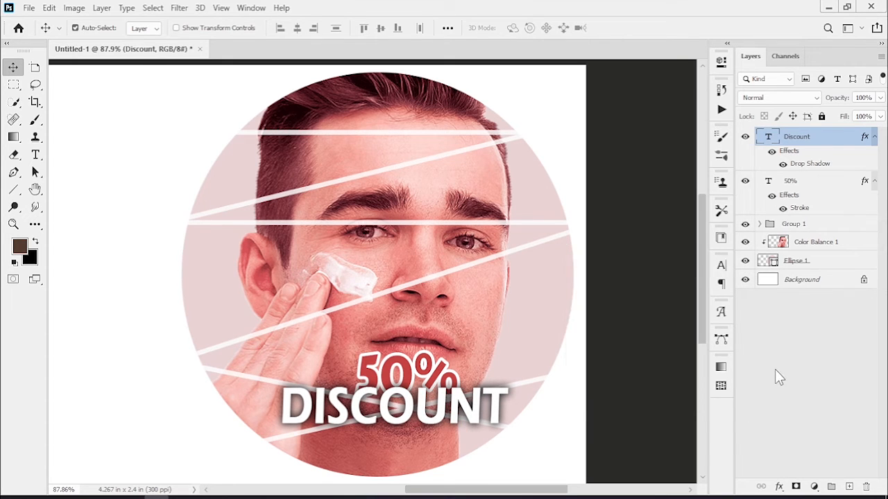
click(772, 366)
mouse_move(477, 414)
mouse_down()
mouse_move(482, 407)
mouse_move(480, 415)
mouse_up()
click(616, 386)
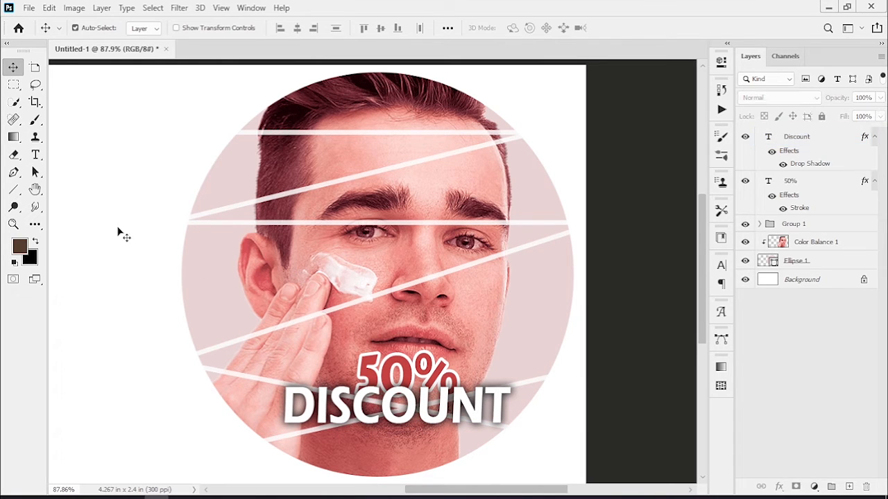
Draw a rectangle shape about 162 by 44 px below the "Discount" text
click(14, 188)
click(69, 187)
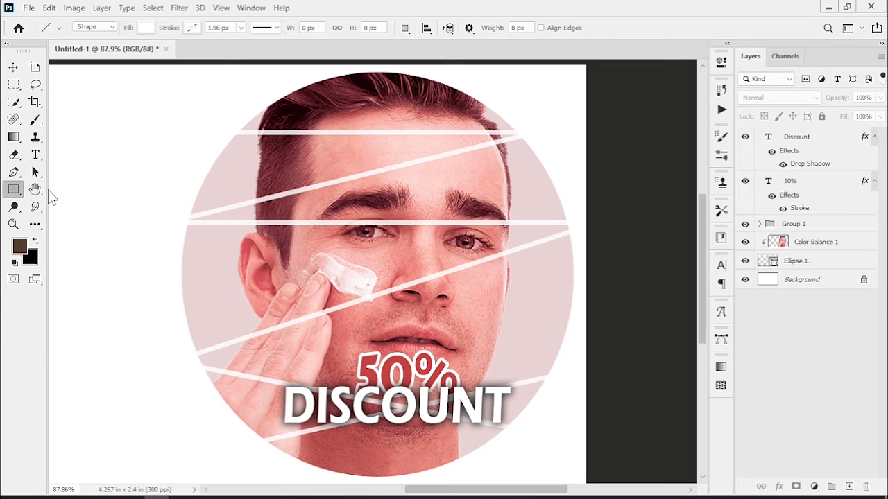
drag(342, 436, 423, 462)
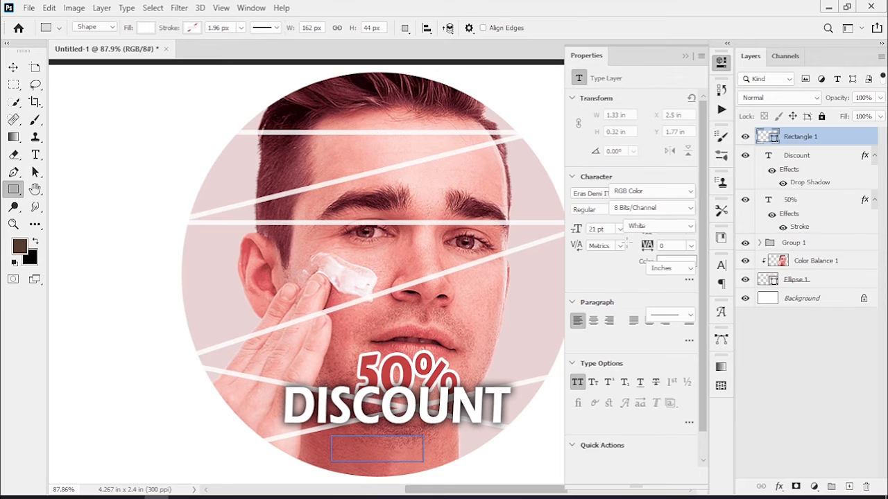
Change the rectangle's fill to a very pale pink
click(581, 143)
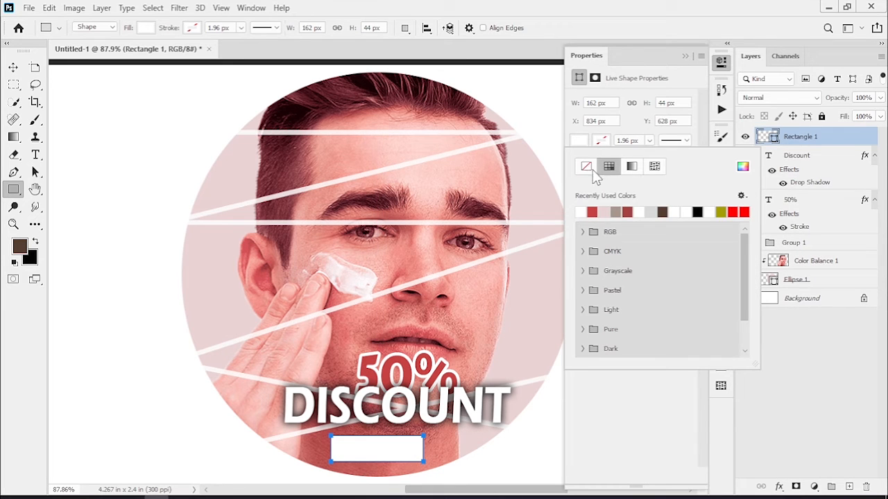
click(742, 167)
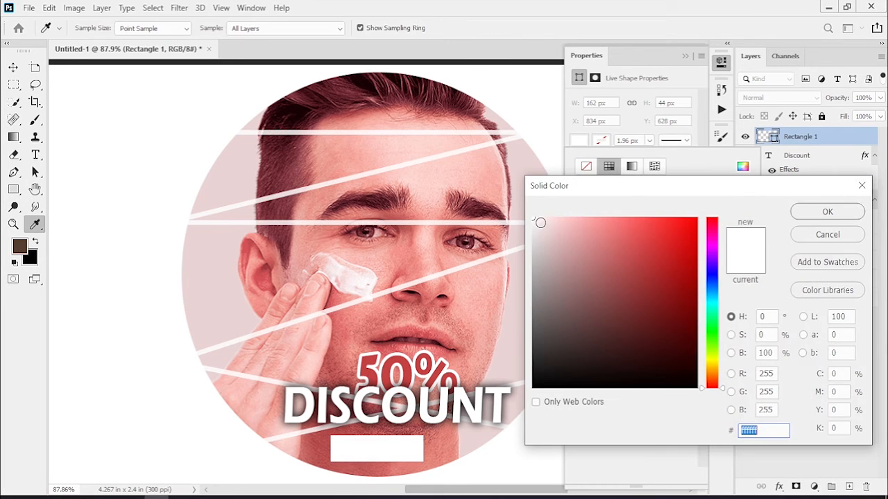
click(535, 224)
click(801, 211)
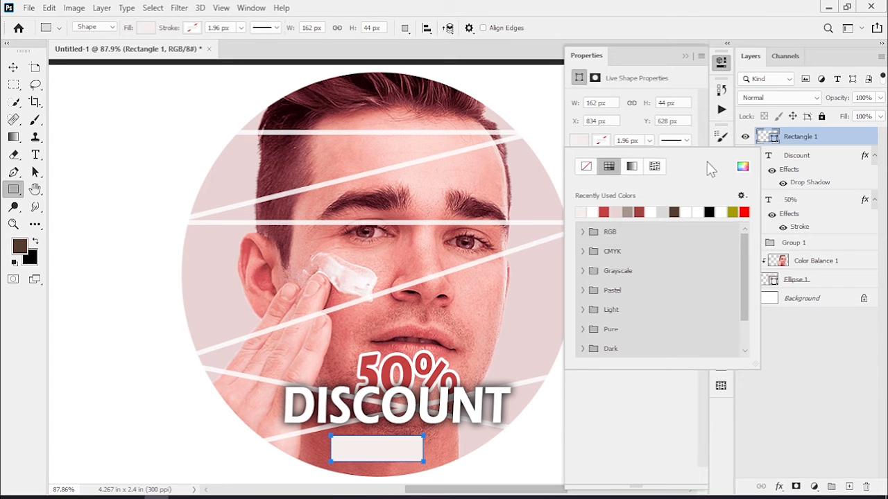
click(686, 56)
Add a new text layer reading "shop now" across the area of the pale rectangle
key(z)
drag(392, 401, 460, 316)
click(35, 154)
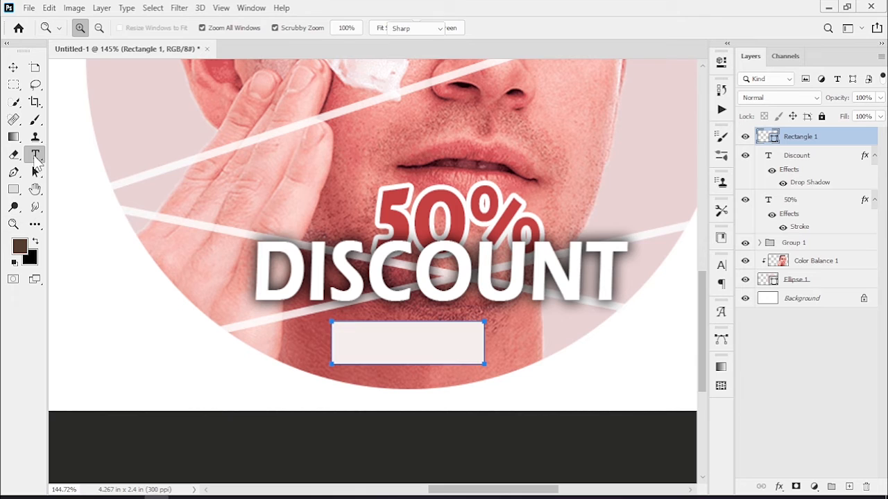
click(186, 339)
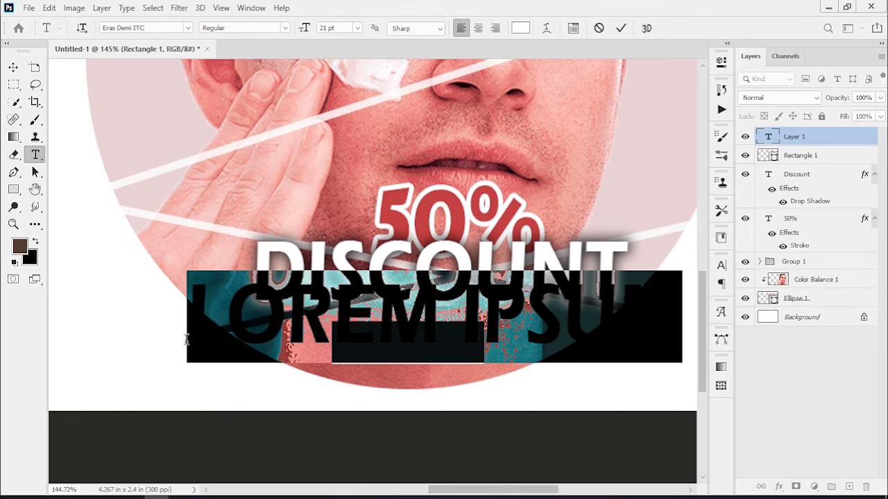
text(SH)
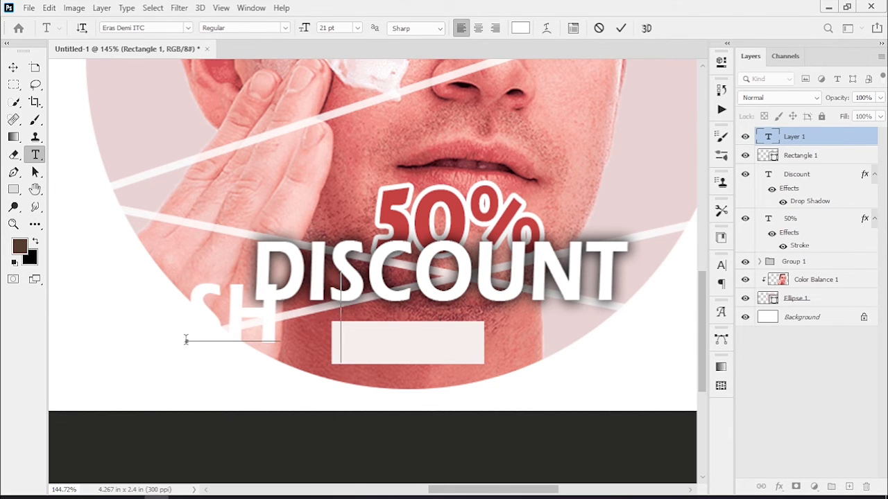
text(OP NOW)
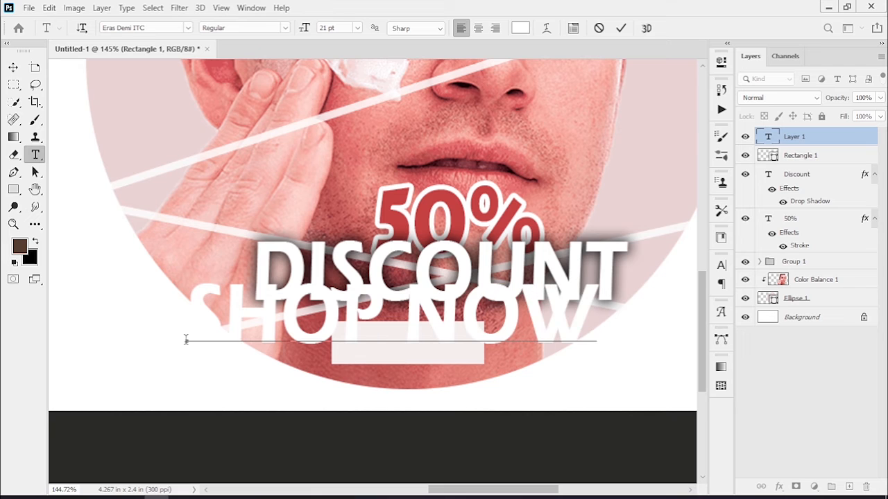
click(14, 67)
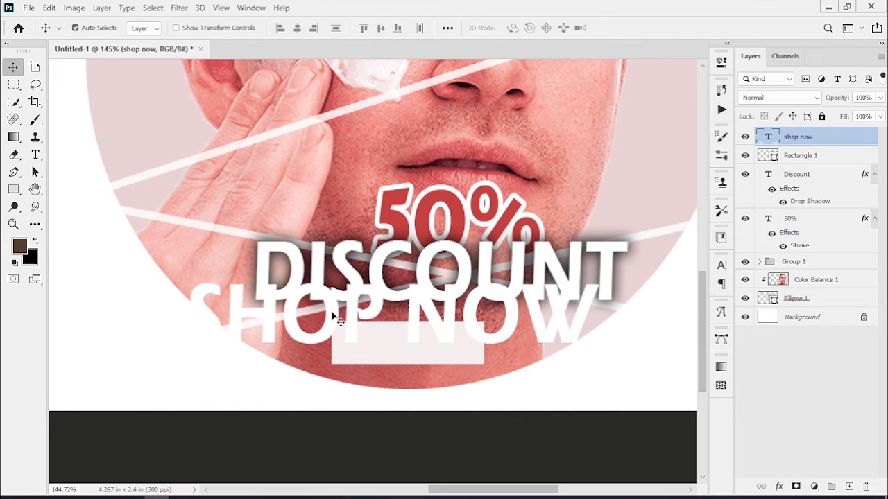
Color the "shop now" text red (#c64141), sampled from the "50%" text
drag(340, 320, 323, 327)
click(722, 269)
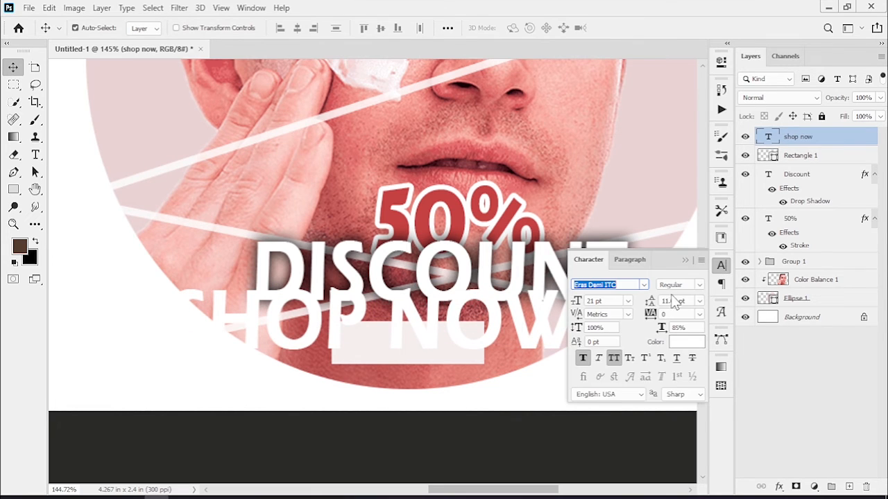
click(683, 340)
click(458, 206)
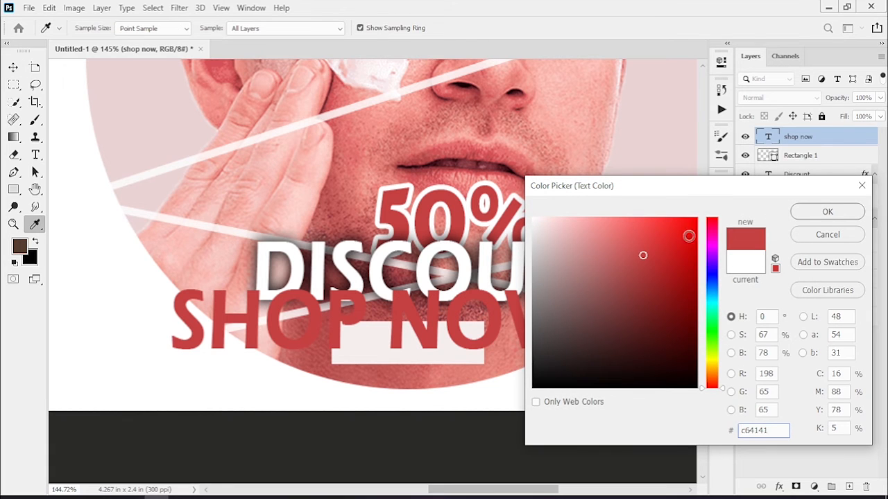
click(827, 212)
Reduce the "shop now" text to 7 pt and center it on the pale rectangle
drag(579, 304, 570, 305)
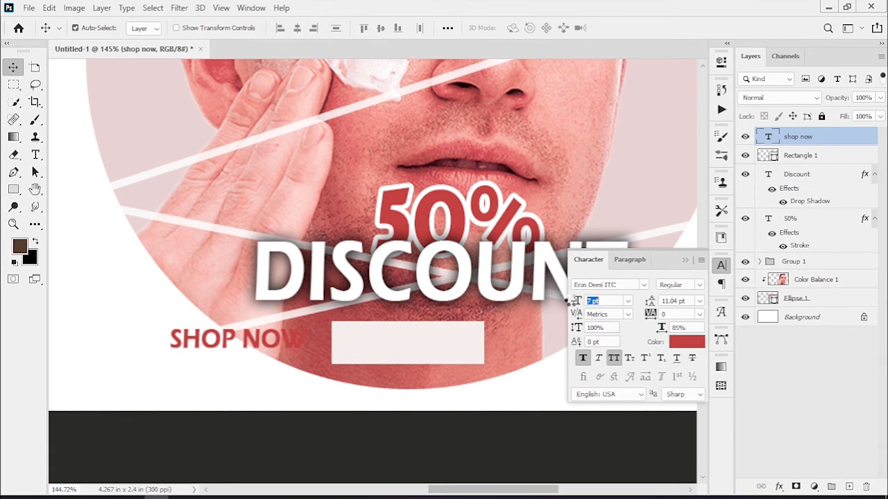
drag(267, 348, 448, 354)
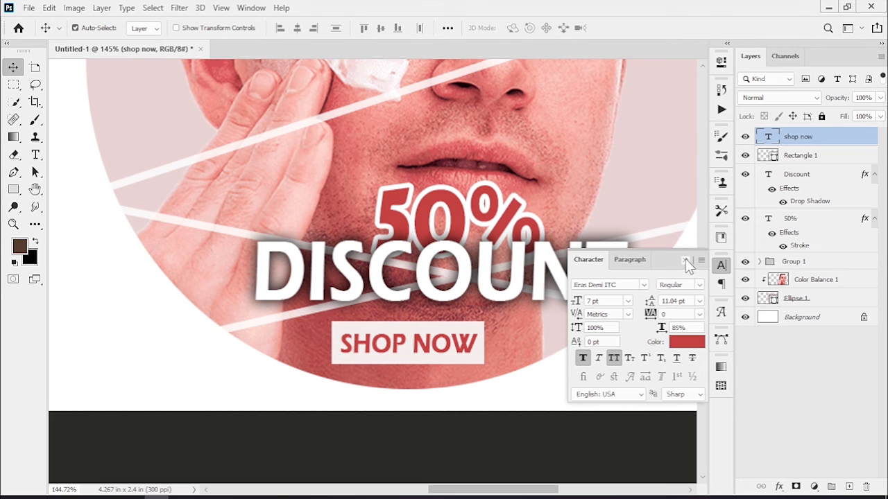
click(685, 259)
Slightly reduce the height of the pale rectangle from its upper and lower edges to fit the "shop now" text
key(z)
drag(508, 282, 465, 249)
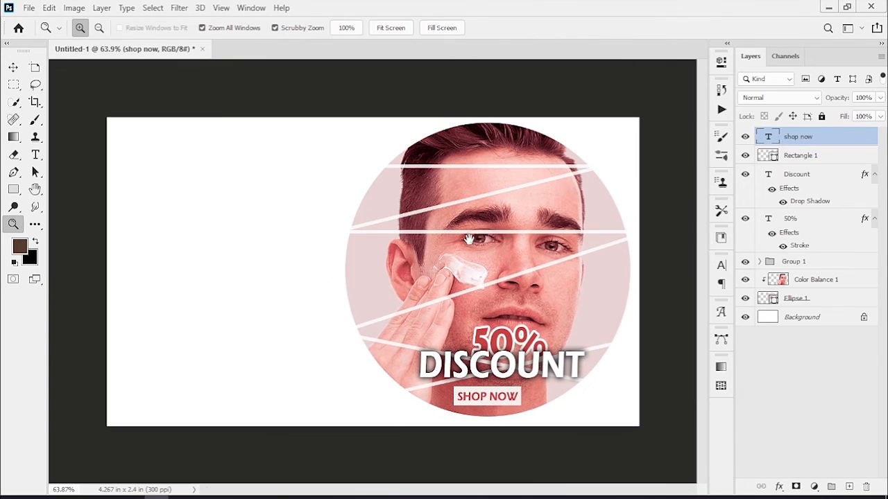
drag(487, 398, 467, 376)
click(14, 67)
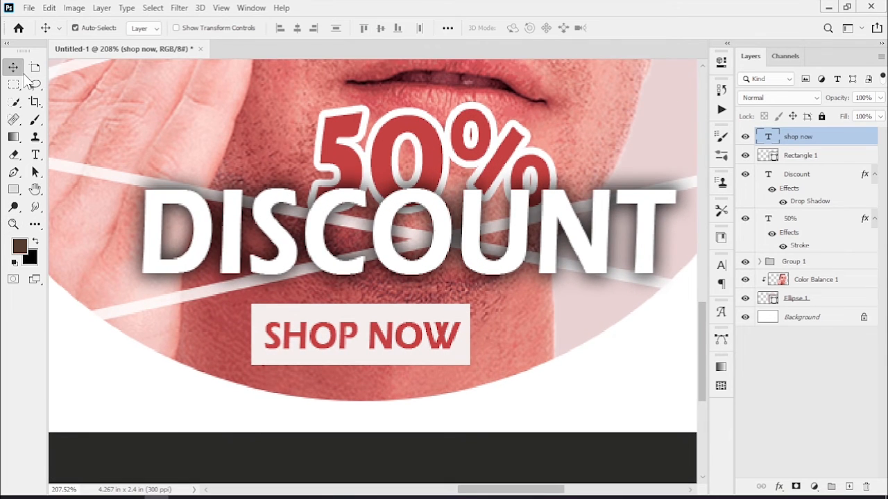
click(359, 317)
key(ctrl+t)
drag(360, 304, 361, 308)
drag(361, 364, 361, 362)
click(644, 28)
key(ctrl+0)
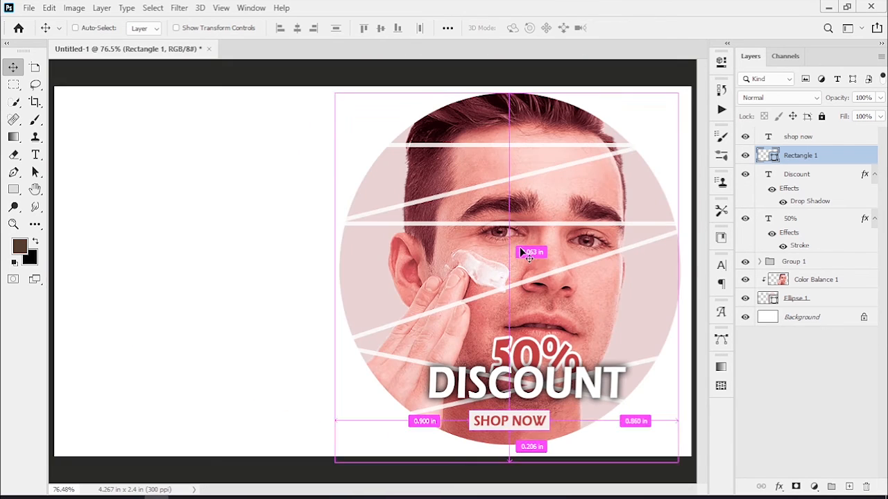